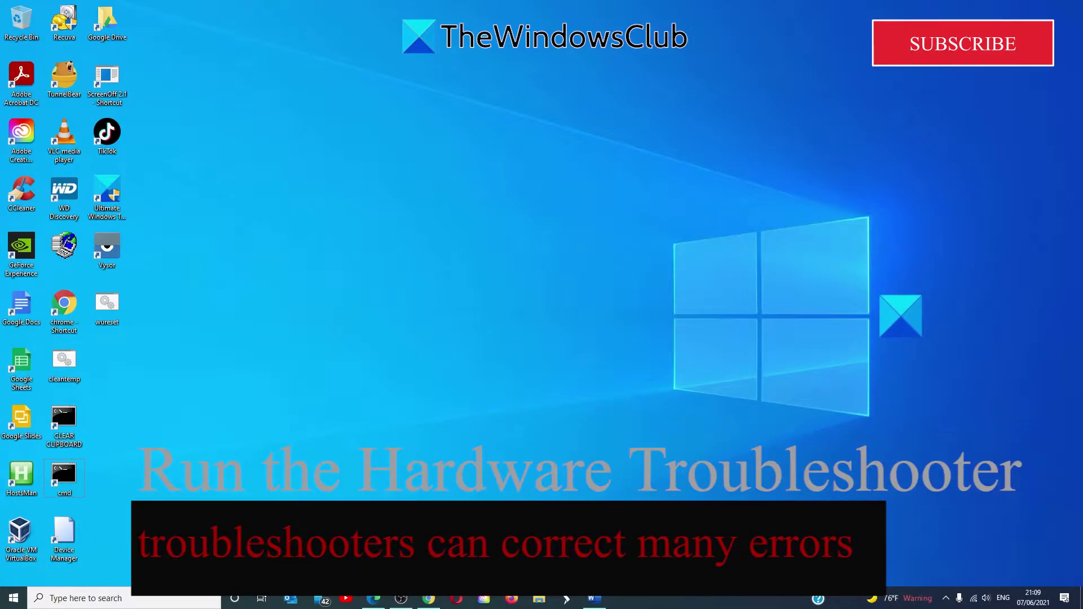
# Run msdt.exe -id devicediagnostic and start the Hardware and Devices troubleshooter's problem detection.
pyautogui.press('super+r')
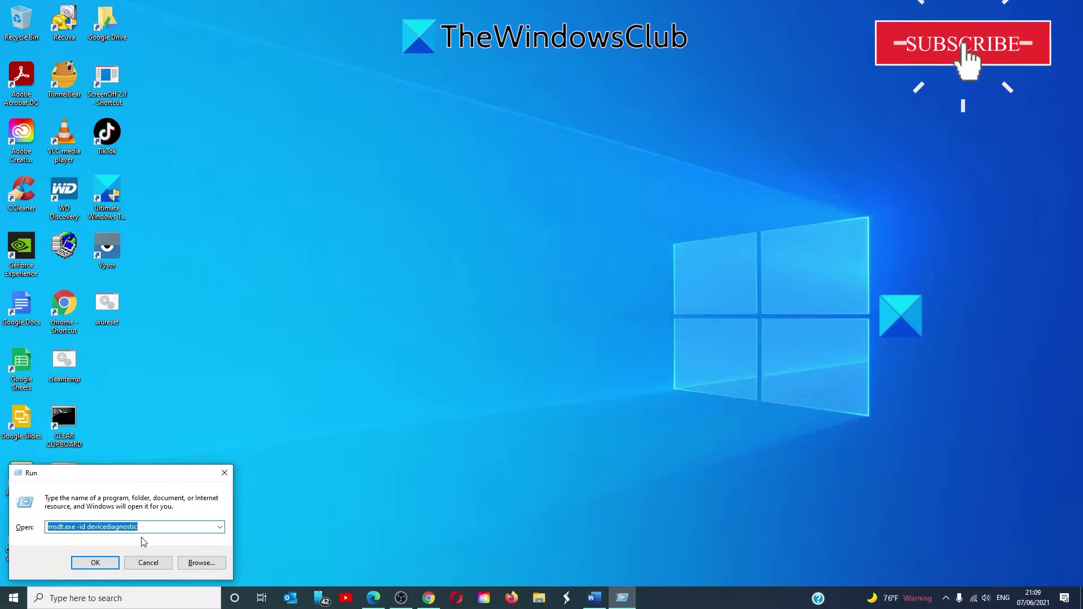
pyautogui.click(99, 562)
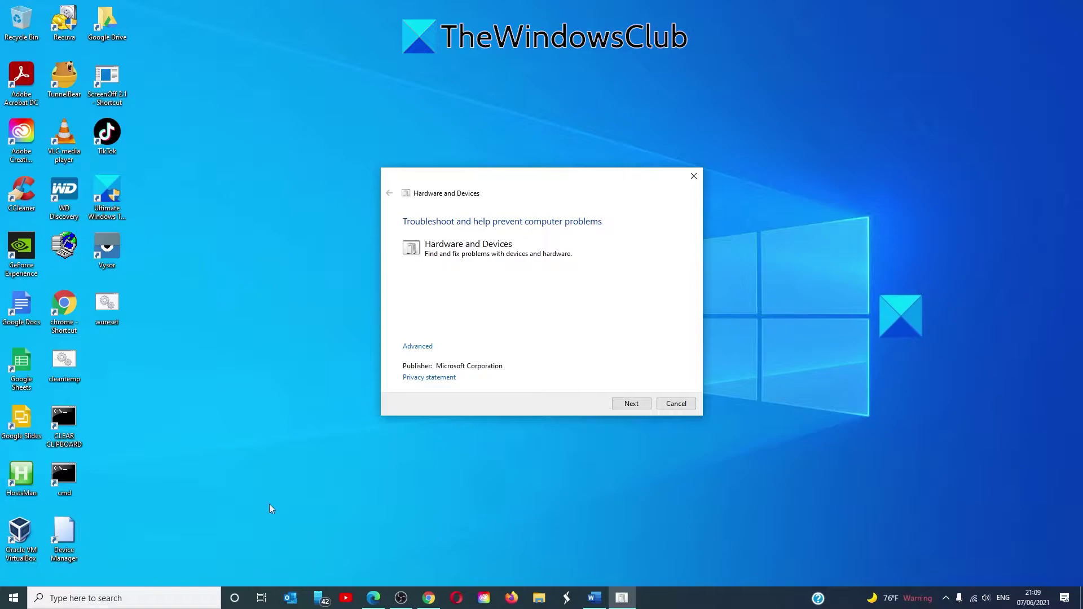
pyautogui.click(632, 404)
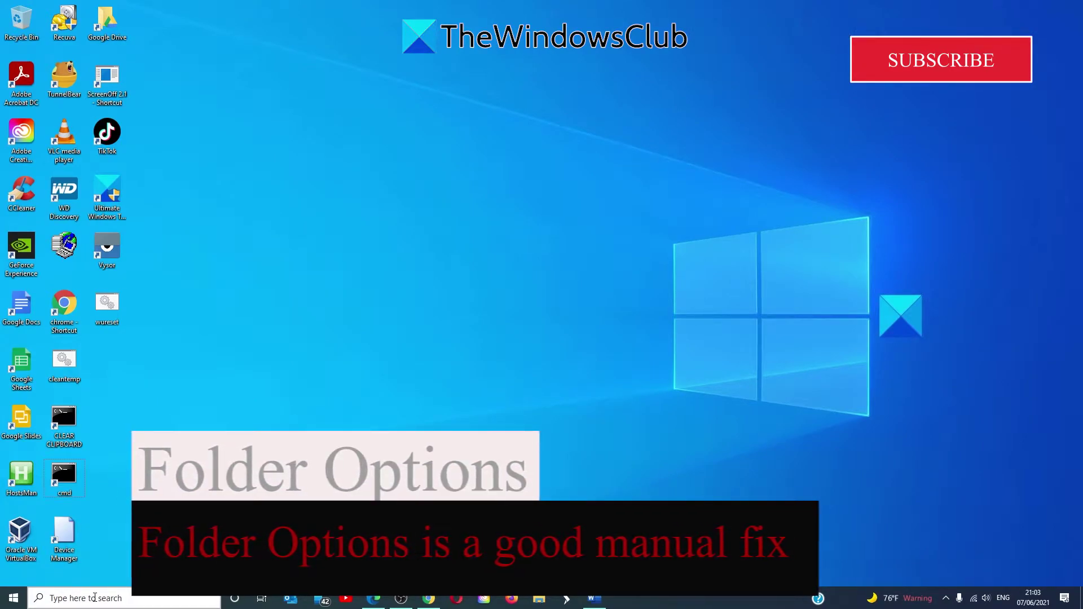
# Check that File Explorer Options' View settings show drive letters, then confirm with OK.
pyautogui.click(94, 597)
pyautogui.write('fol')
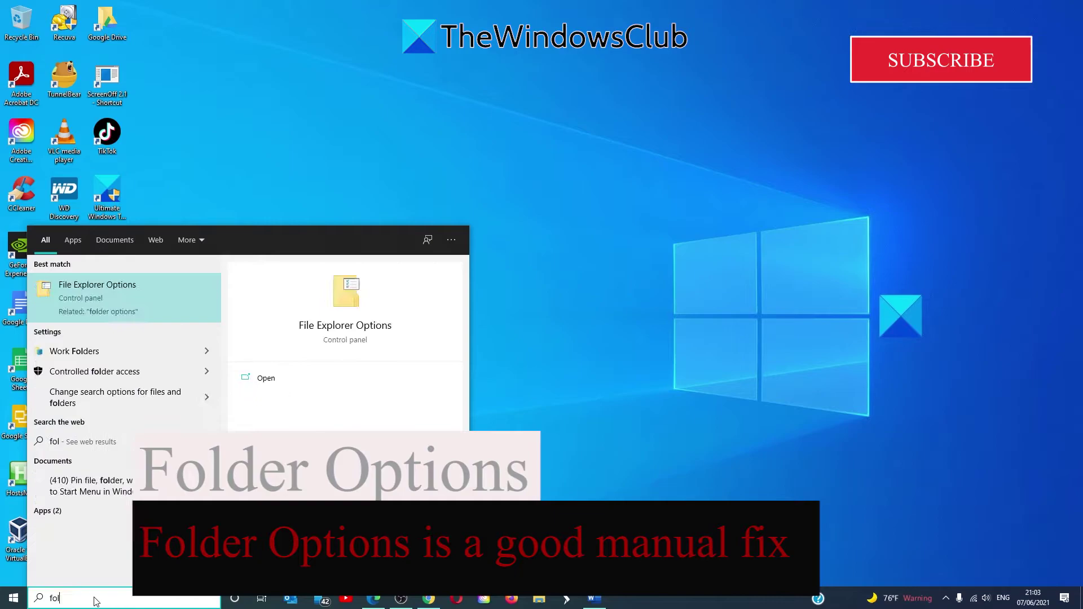
pyautogui.write('der')
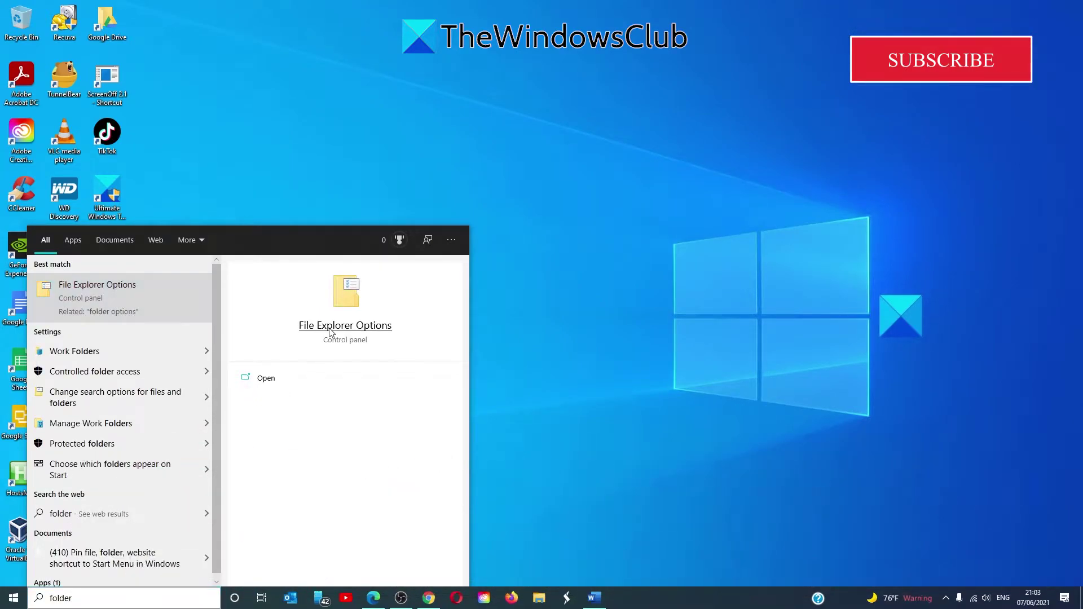
pyautogui.click(330, 331)
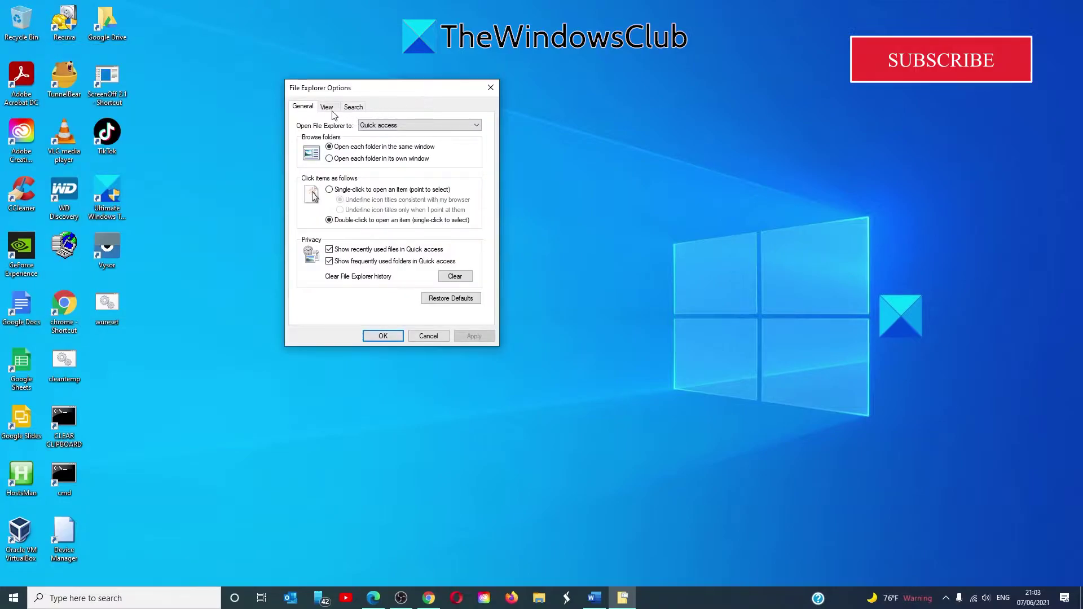
pyautogui.click(327, 107)
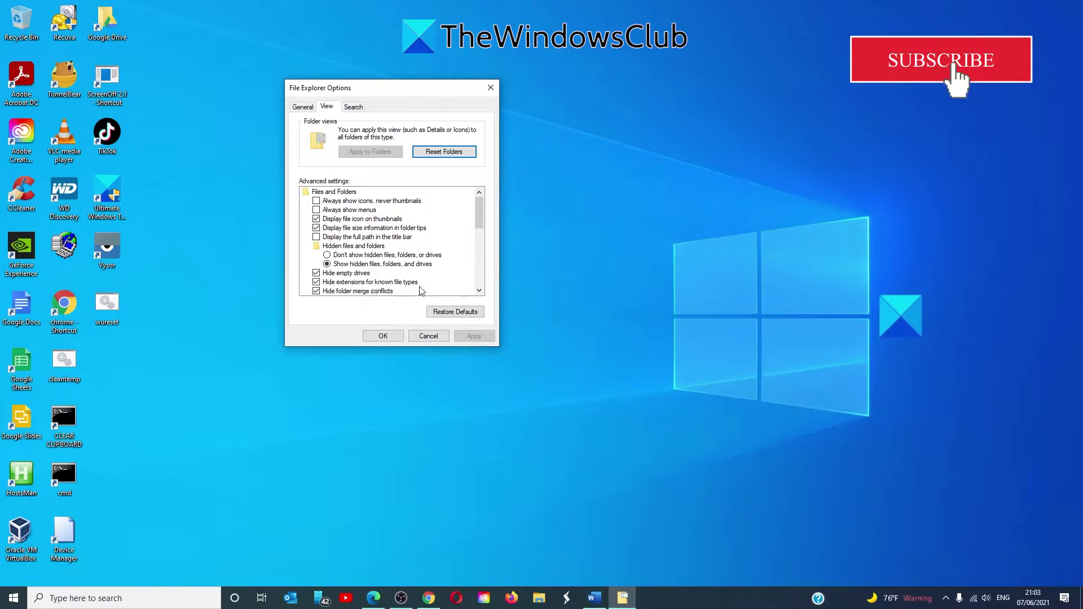
pyautogui.click(479, 291)
pyautogui.click(479, 291)
pyautogui.click(480, 291)
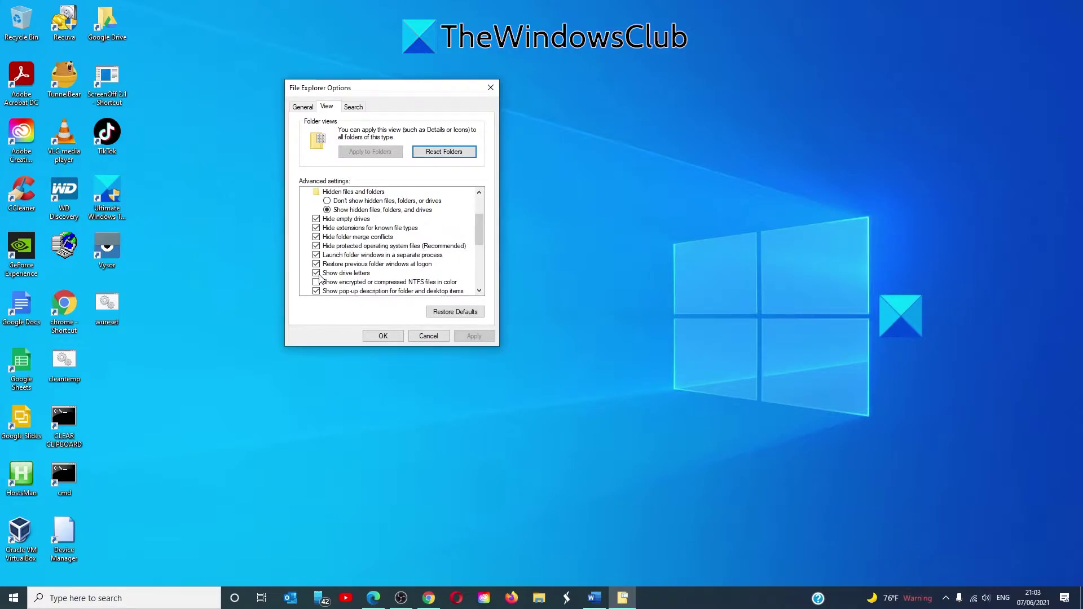
pyautogui.click(372, 337)
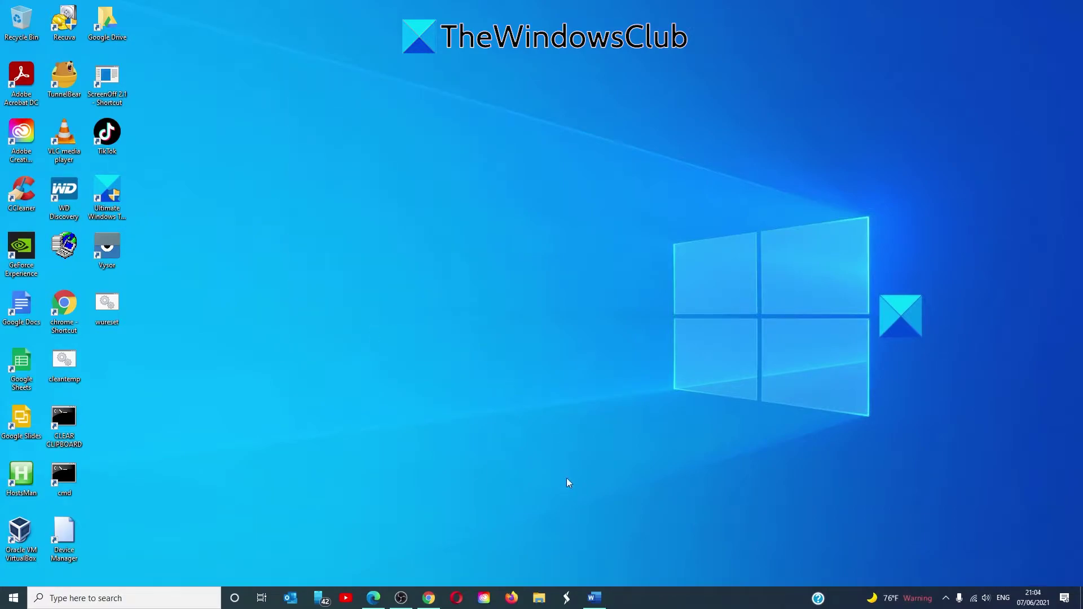
pyautogui.click(539, 599)
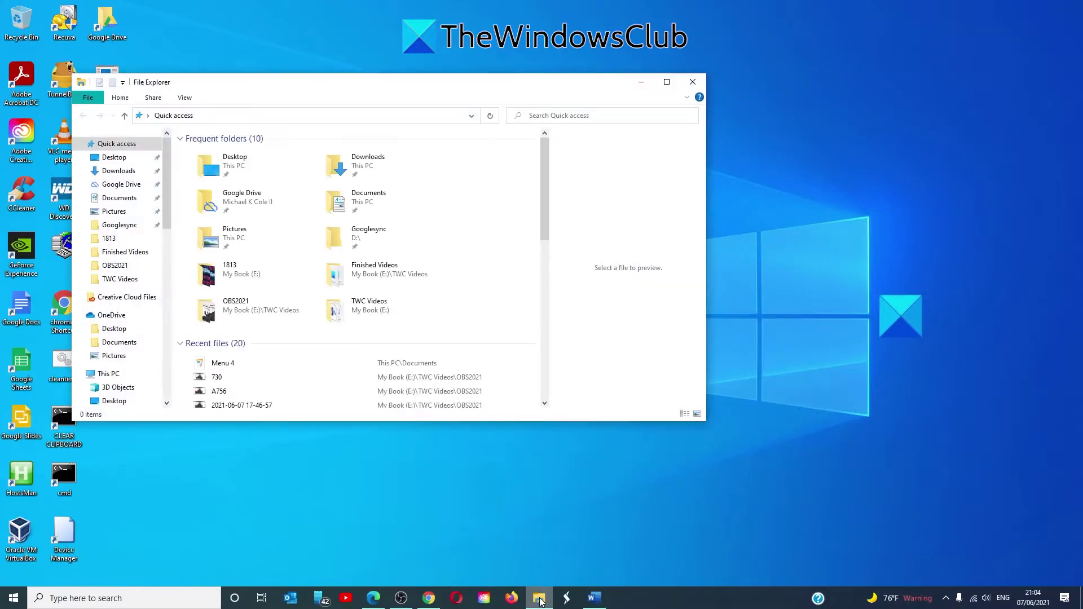
pyautogui.scroll(-5, 169, 285)
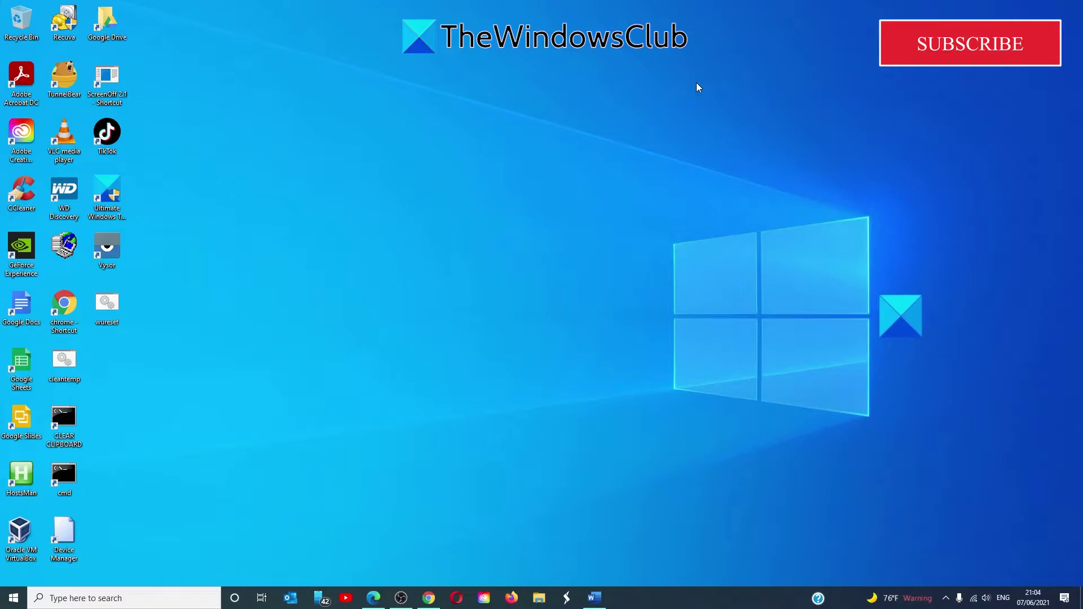
# Open Disk Management from the Start button's right-click menu.
pyautogui.rightClick(13, 598)
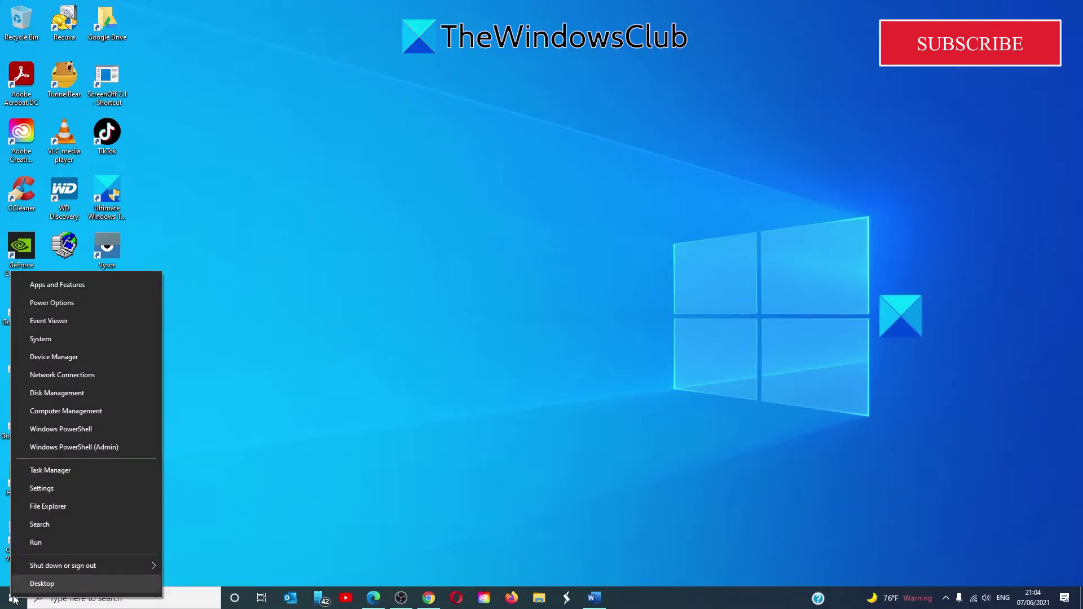
pyautogui.click(73, 392)
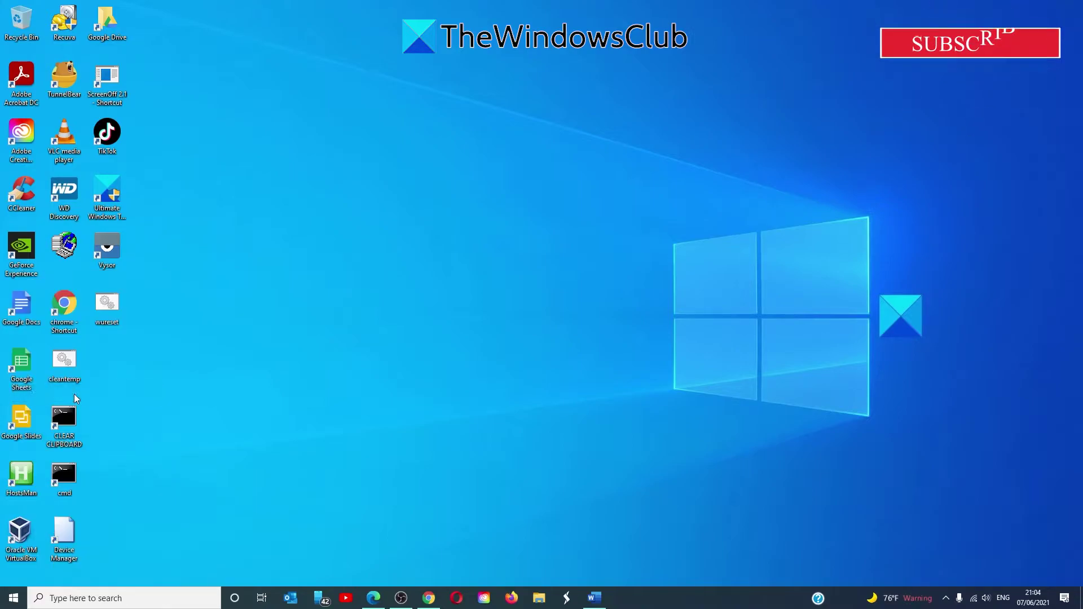
pyautogui.rightClick(316, 175)
pyautogui.press('Escape')
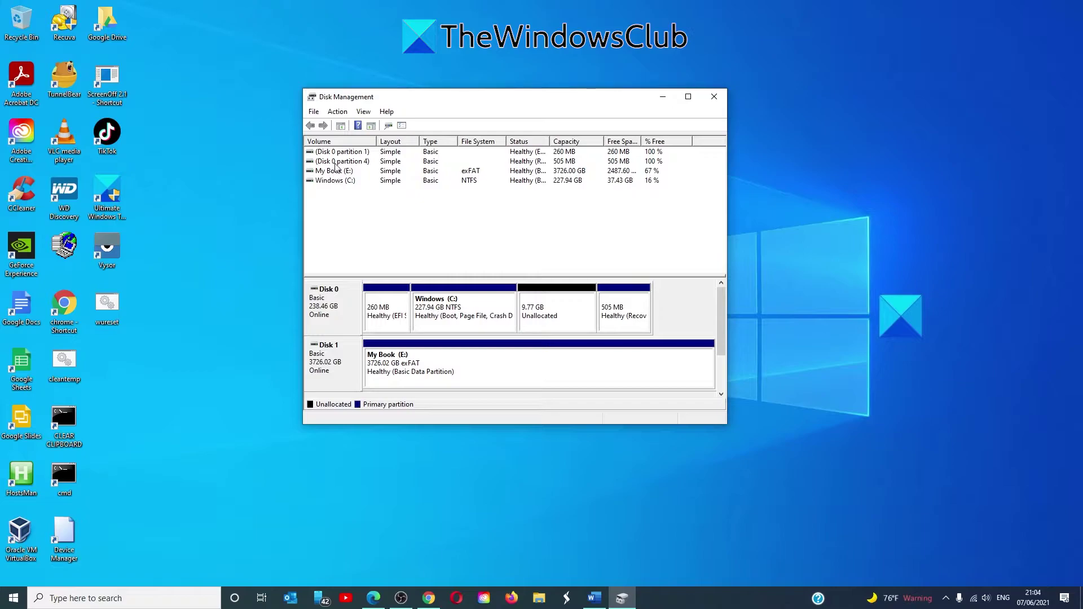
# Bring up the volume actions for partition 4, then for Windows (C:).
pyautogui.click(336, 163)
pyautogui.rightClick(335, 164)
pyautogui.click(329, 184)
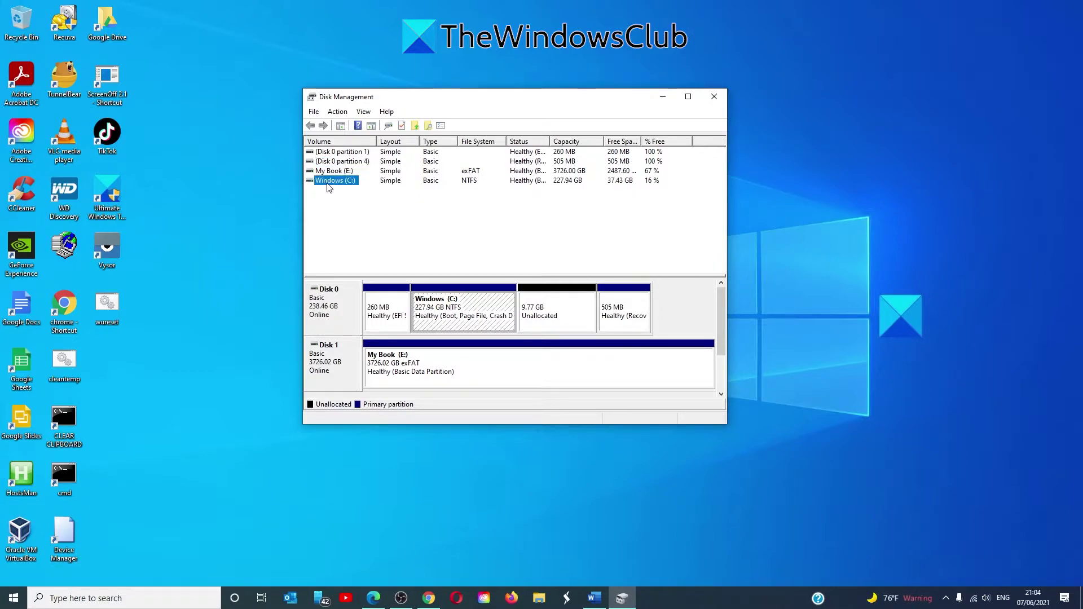
pyautogui.rightClick(327, 184)
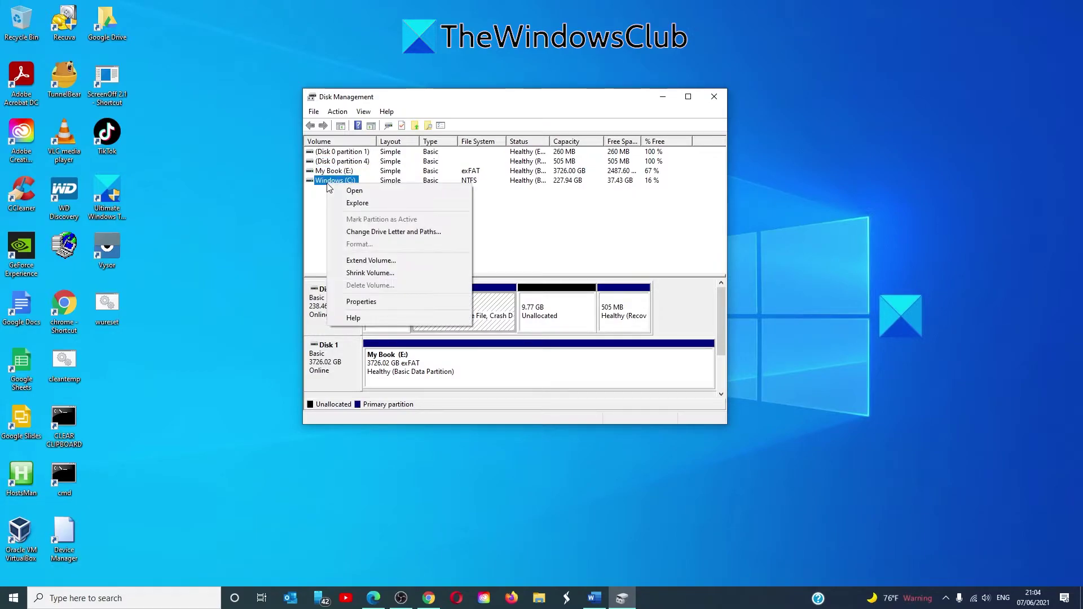
# Review Change Drive Letter and Paths for Windows (C:) and My Book (E:) without changes.
pyautogui.click(351, 233)
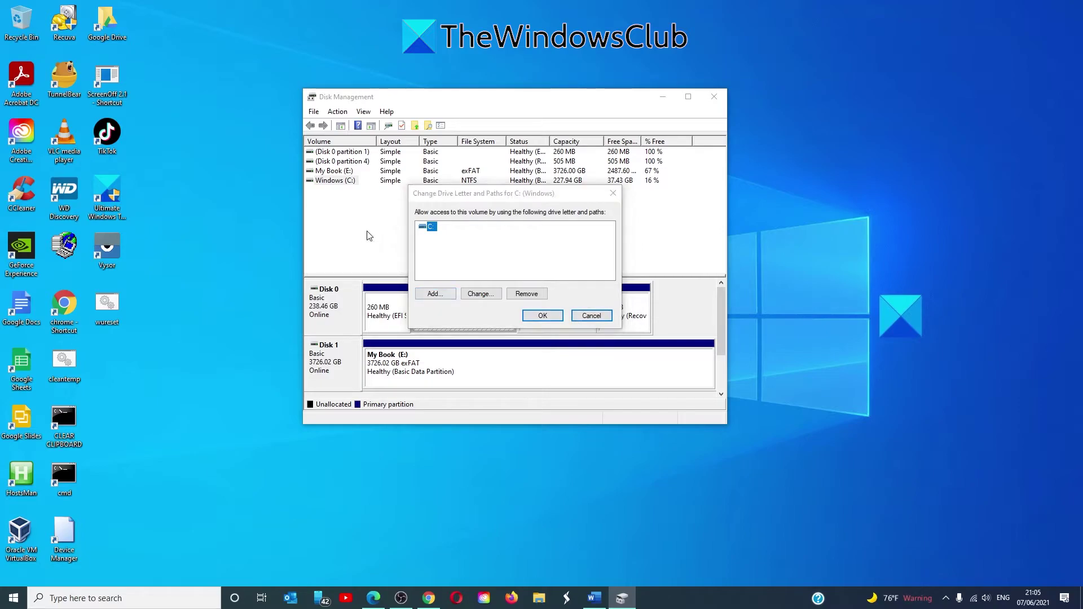
pyautogui.click(591, 316)
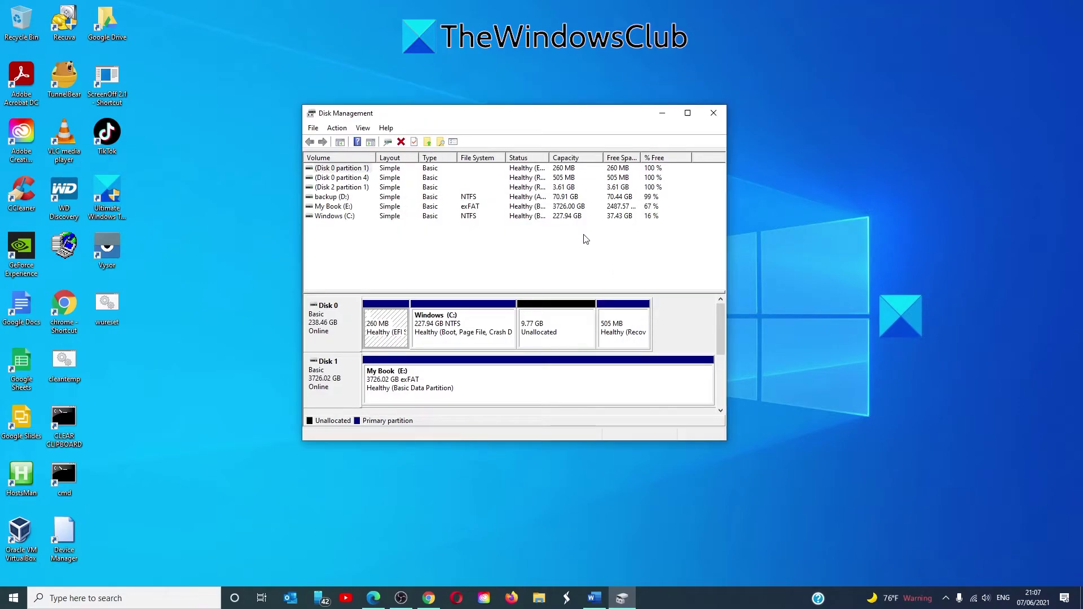
pyautogui.click(332, 208)
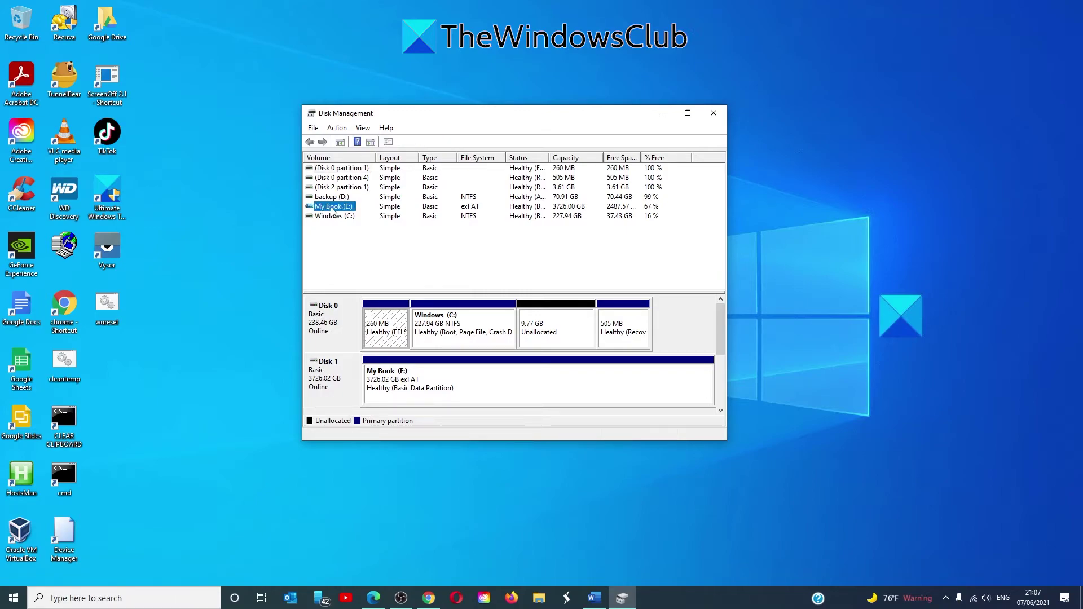
pyautogui.rightClick(332, 208)
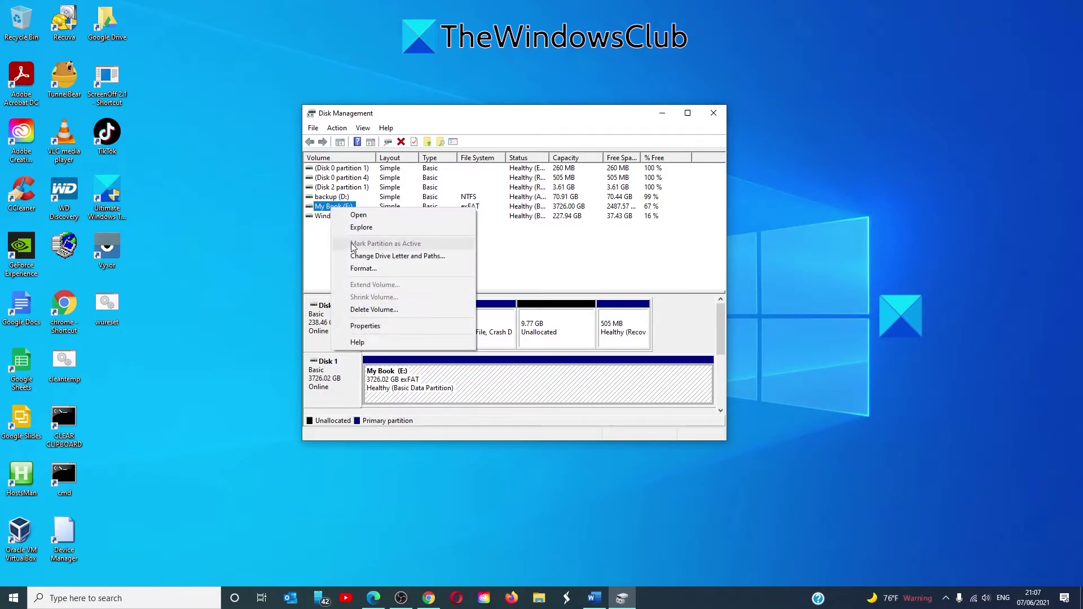
pyautogui.click(390, 256)
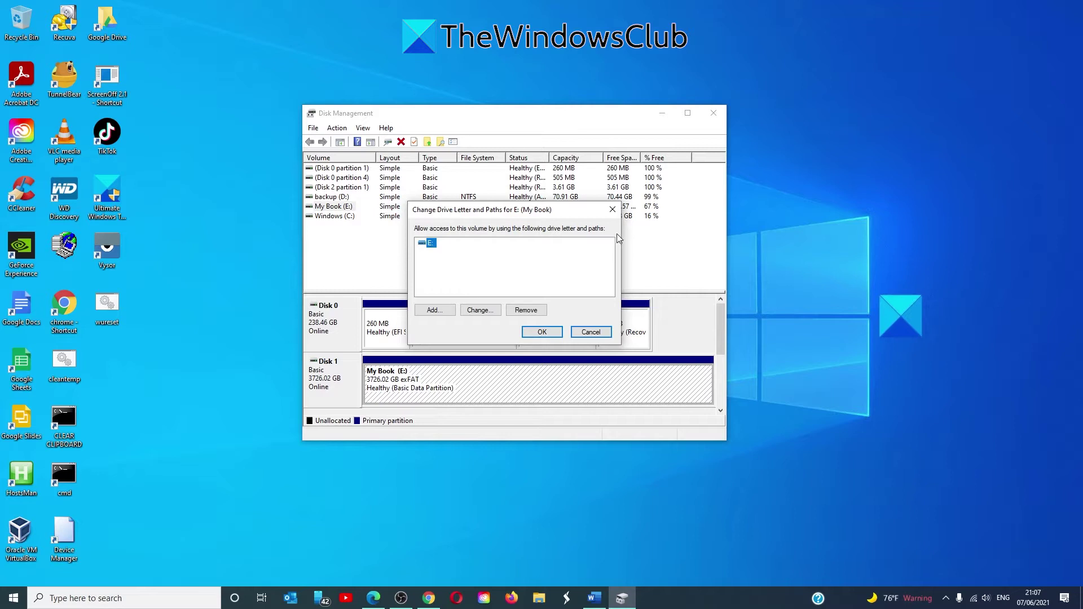
pyautogui.click(612, 209)
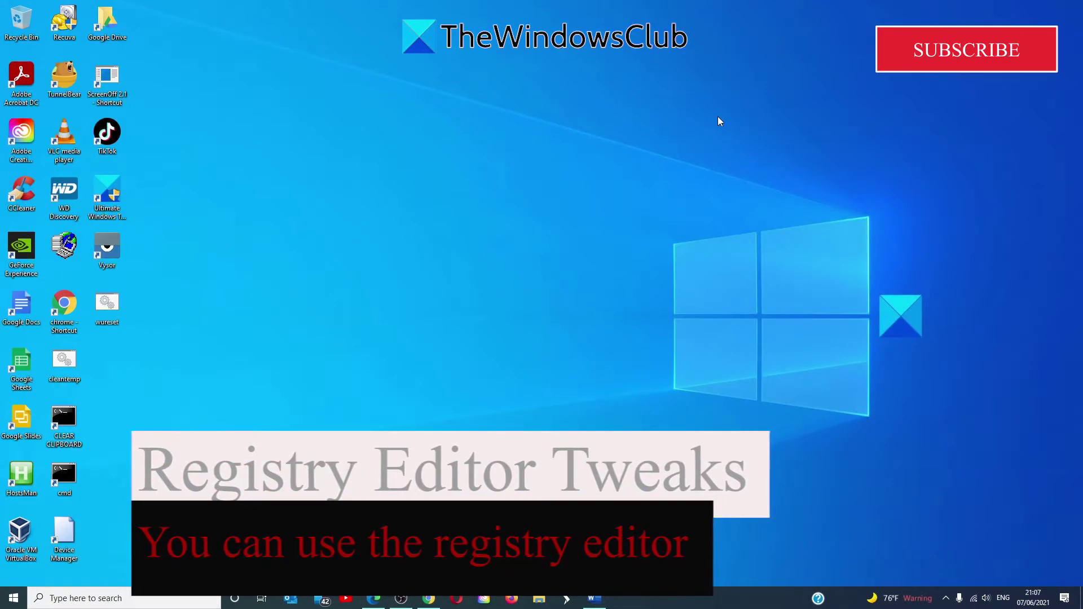
# Launch Registry Editor by searching 're'.
pyautogui.click(87, 601)
pyautogui.write('re')
pyautogui.press('Return')
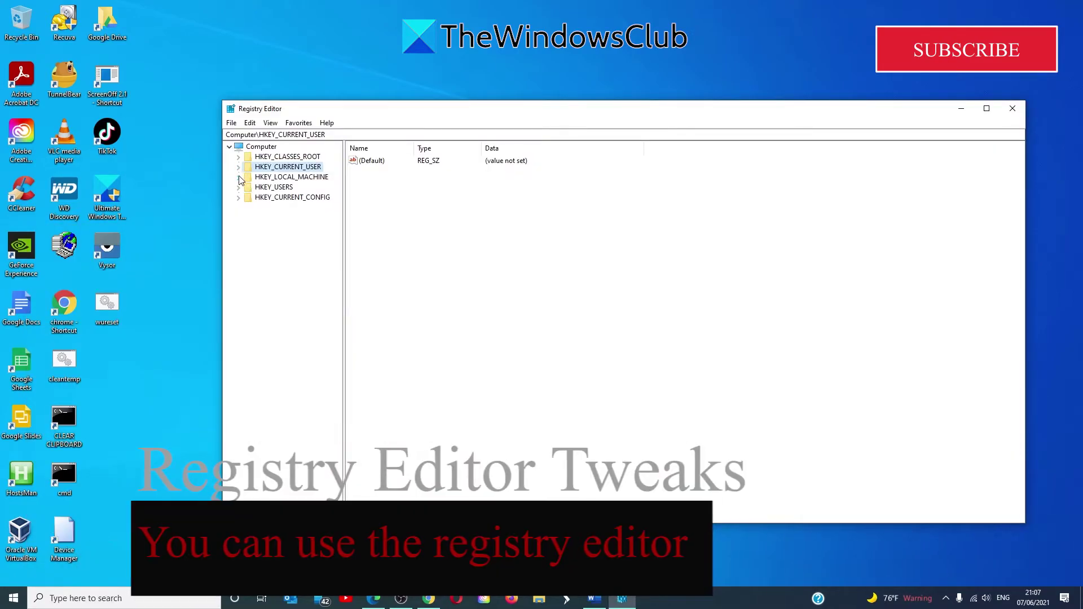
# Go to HKEY_LOCAL_MACHINE\SYSTEM\MountedDevices and start renaming the \DosDevices\C: entry.
pyautogui.click(238, 177)
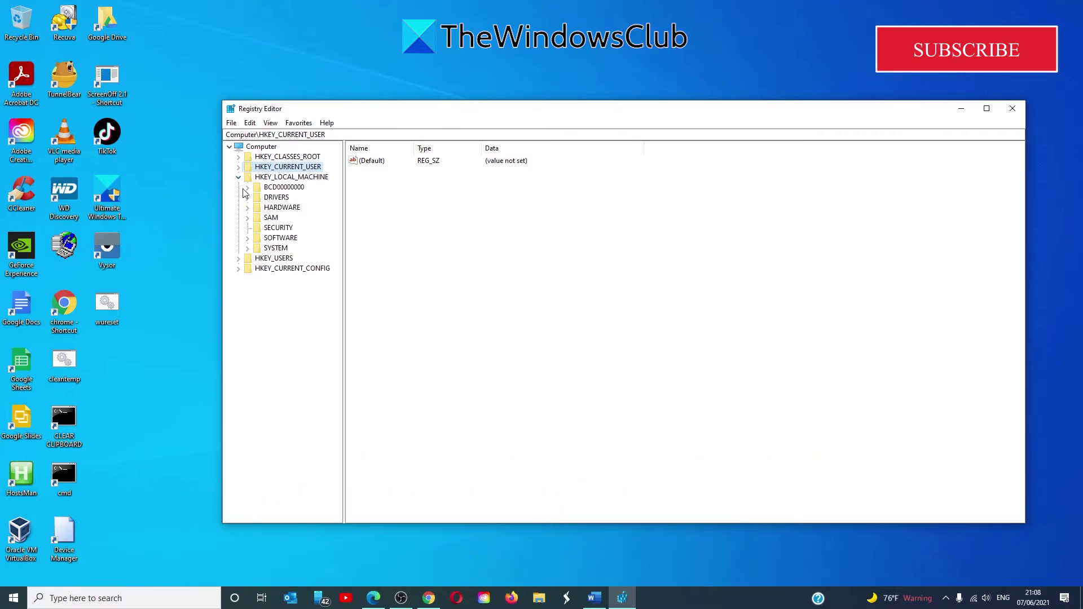
pyautogui.click(248, 248)
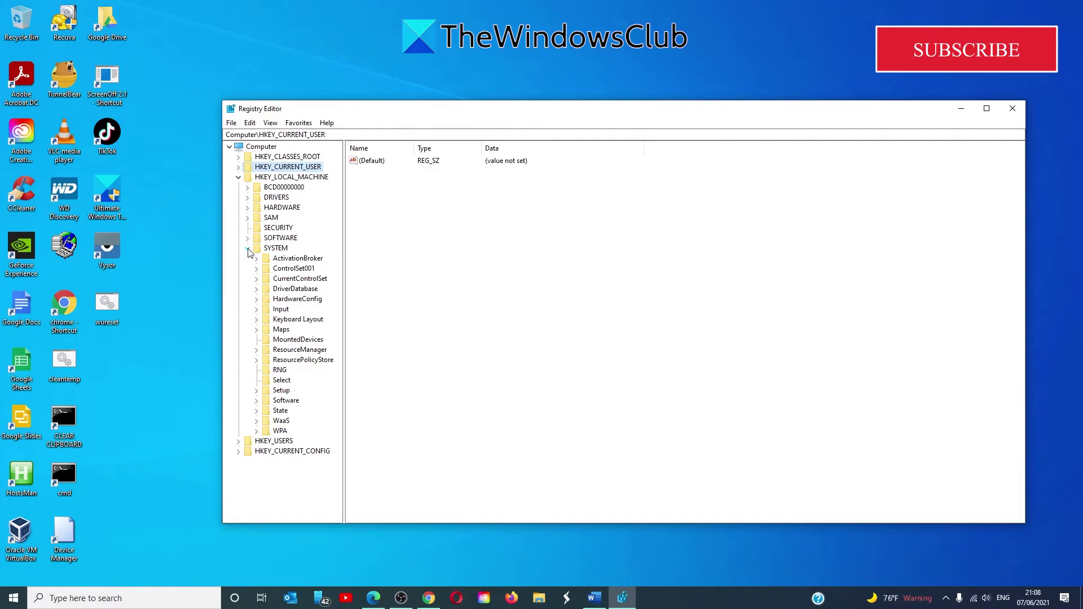
pyautogui.click(293, 341)
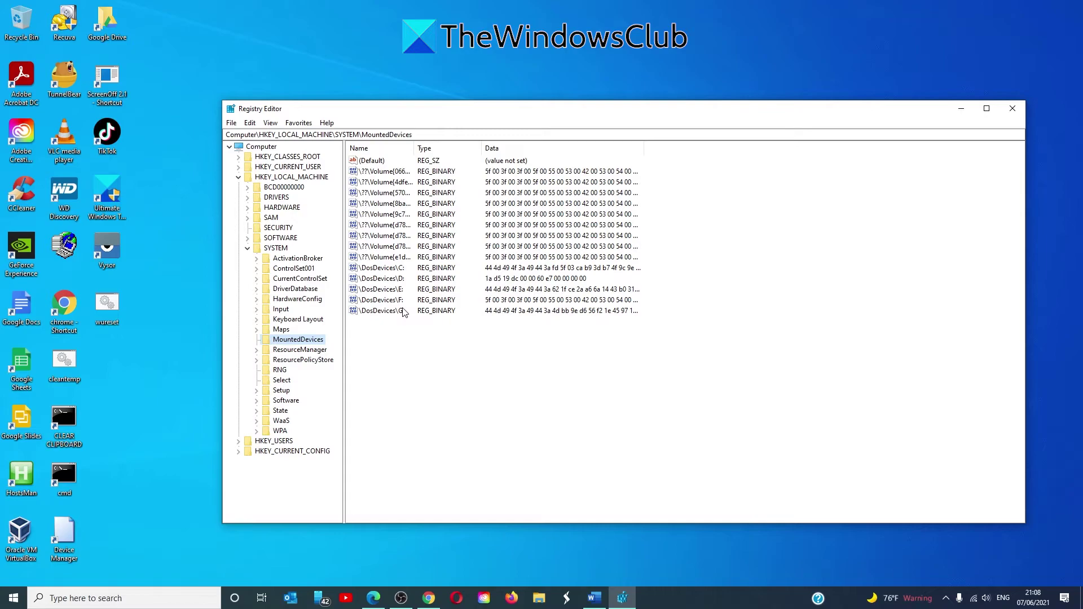
pyautogui.rightClick(374, 269)
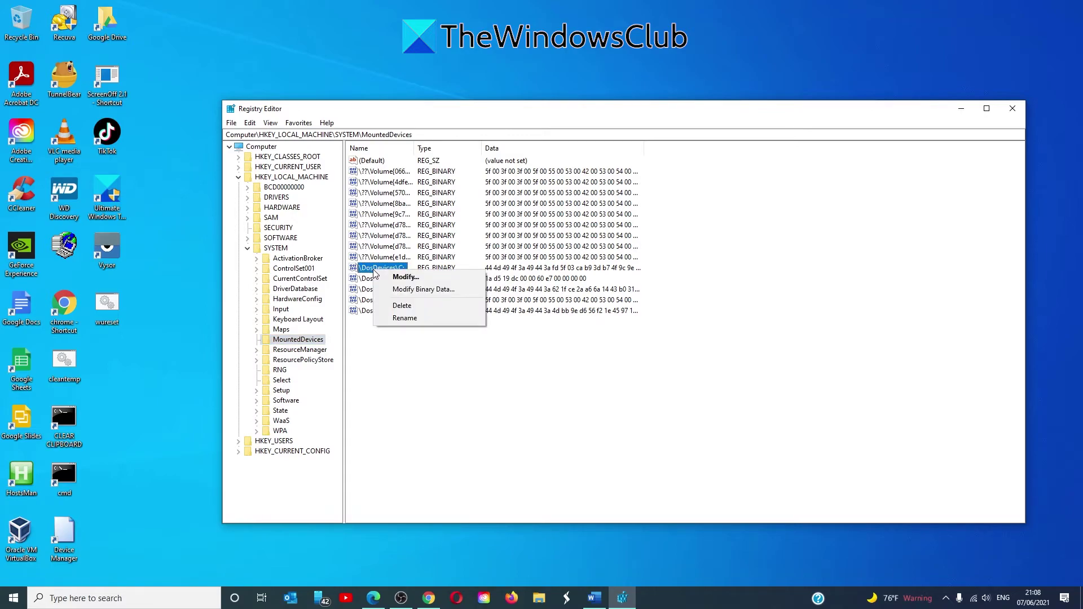
pyautogui.click(400, 320)
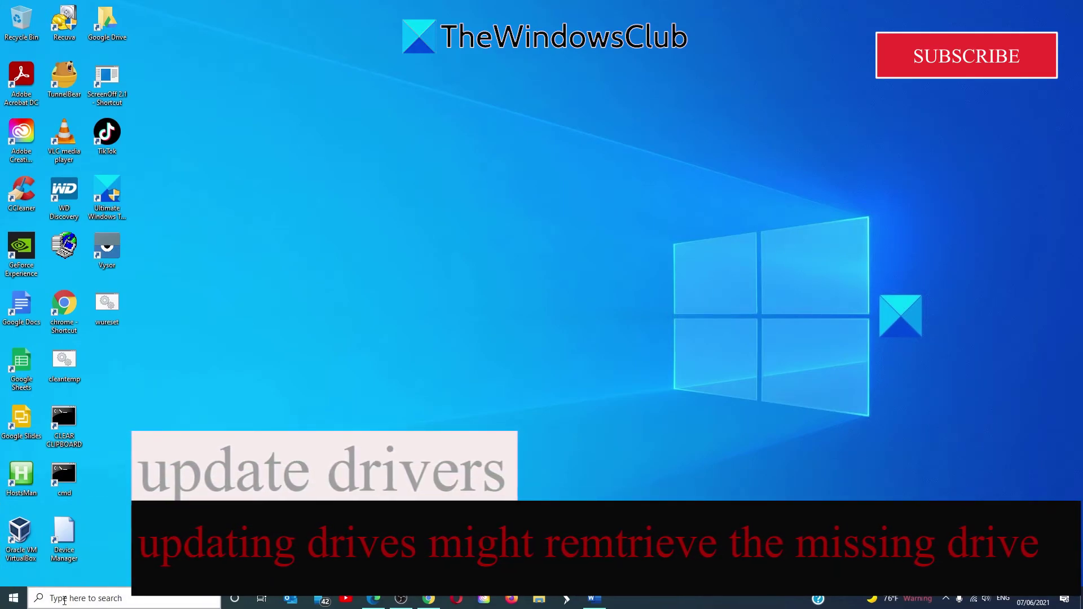
# Open Device Manager, expand Disk drives, and show driver actions for the WDC WD80 USB Device.
pyautogui.rightClick(13, 598)
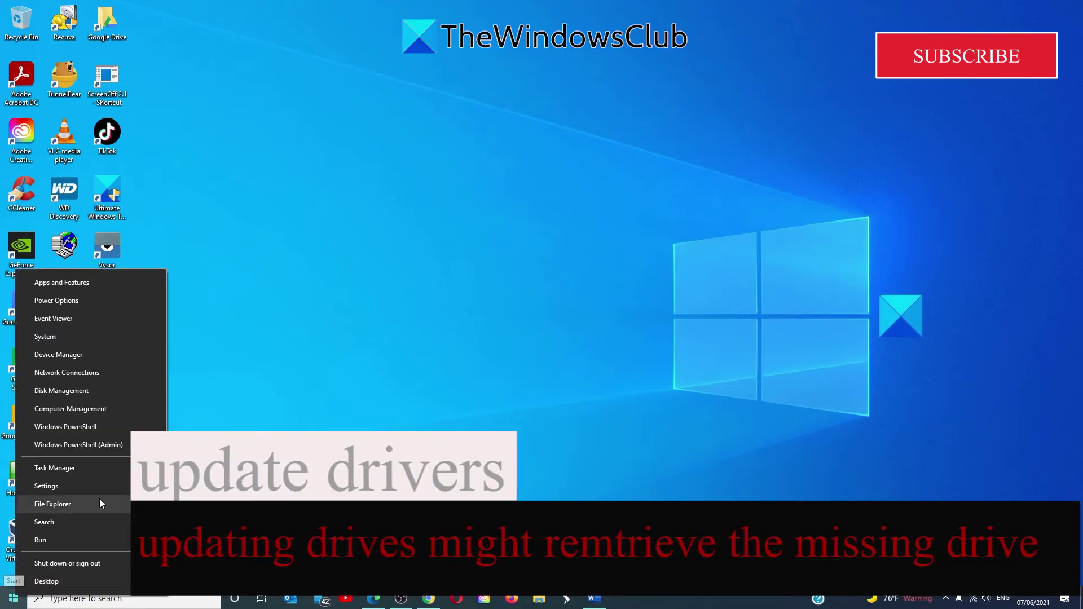
pyautogui.click(85, 354)
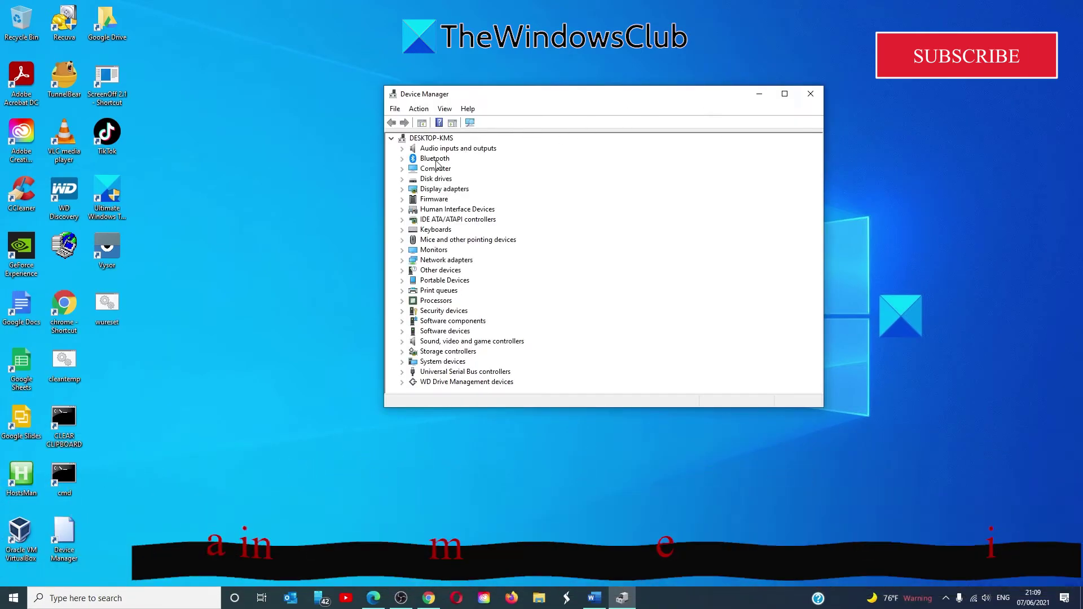
pyautogui.click(402, 180)
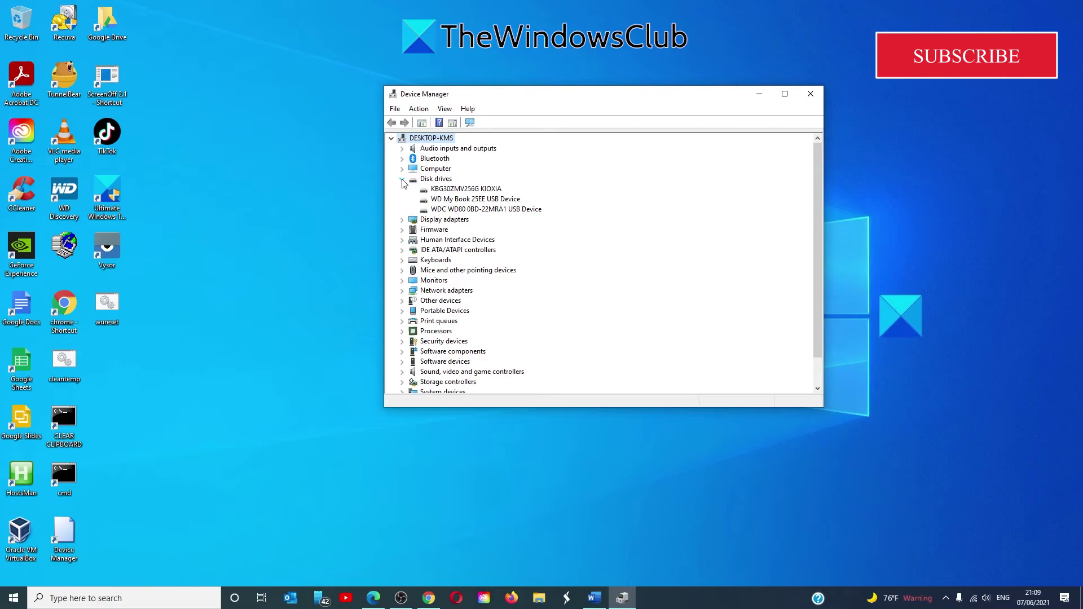
pyautogui.rightClick(477, 209)
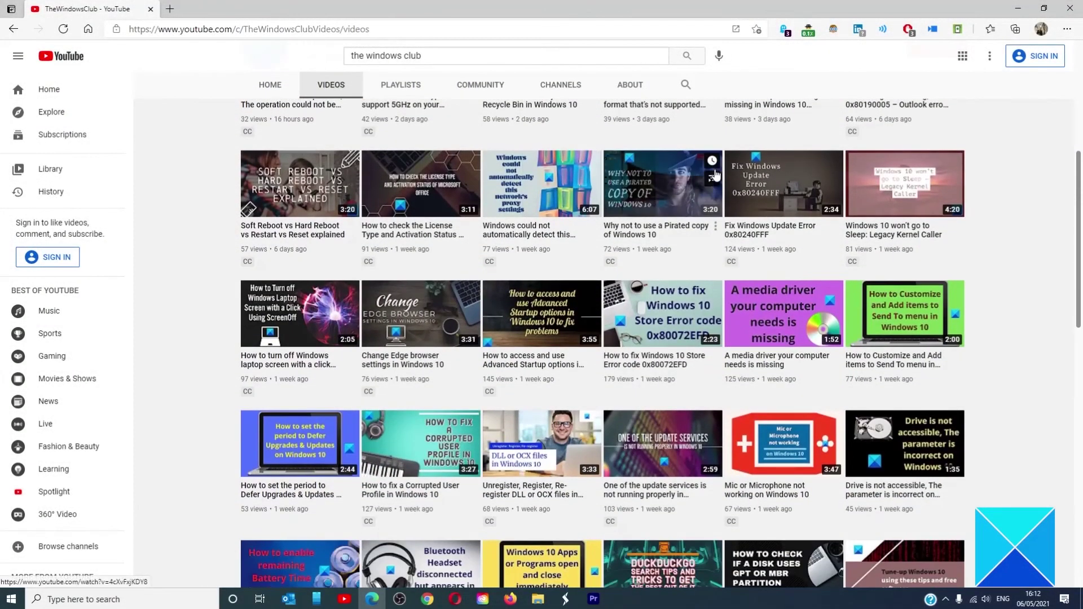
pyautogui.scroll(-12, 715, 175)
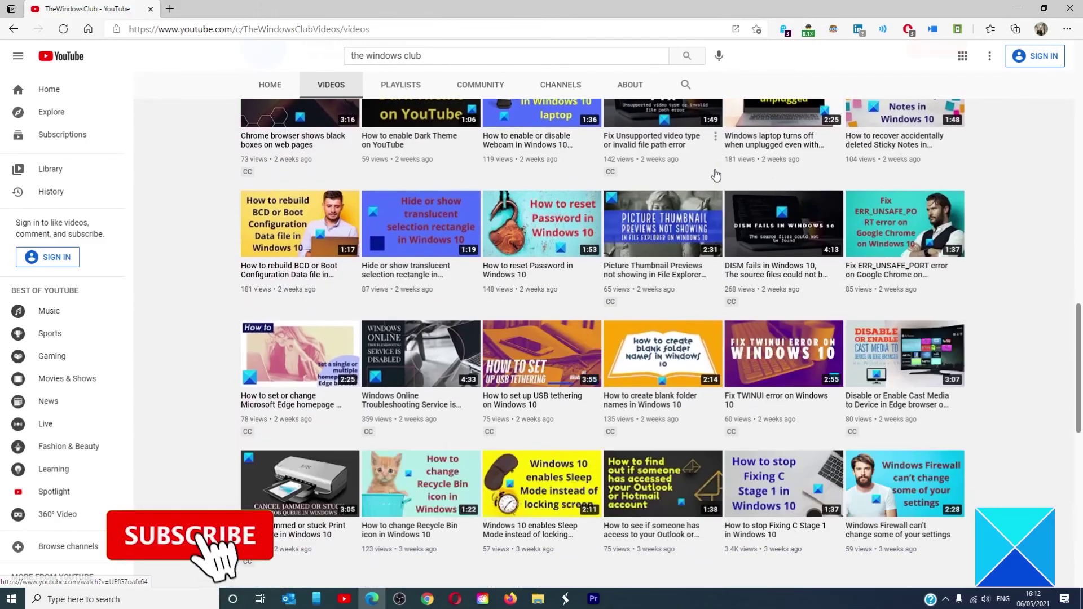
pyautogui.scroll(10, 716, 175)
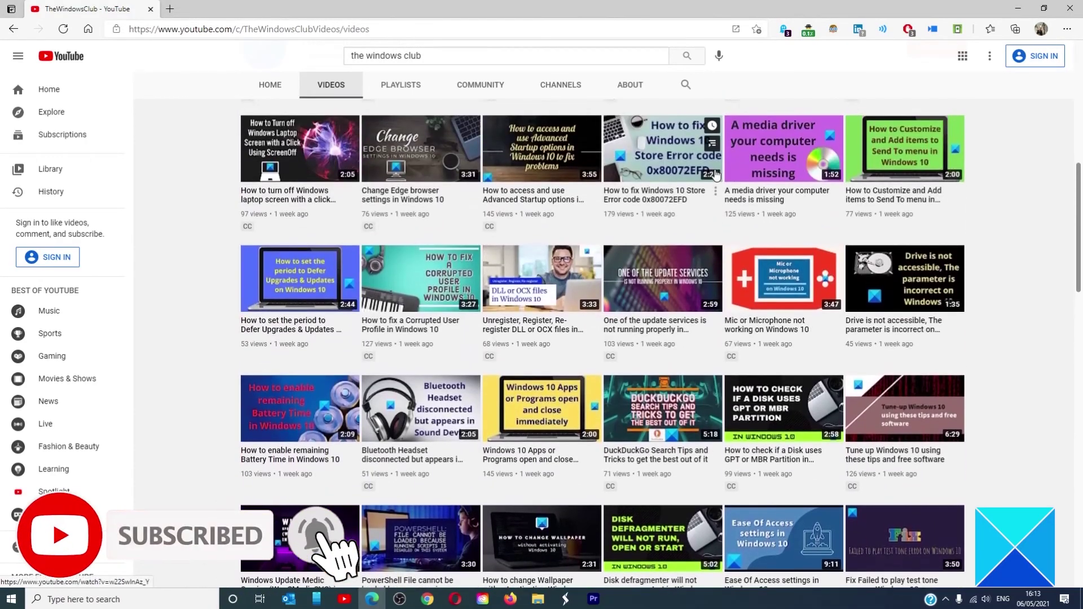